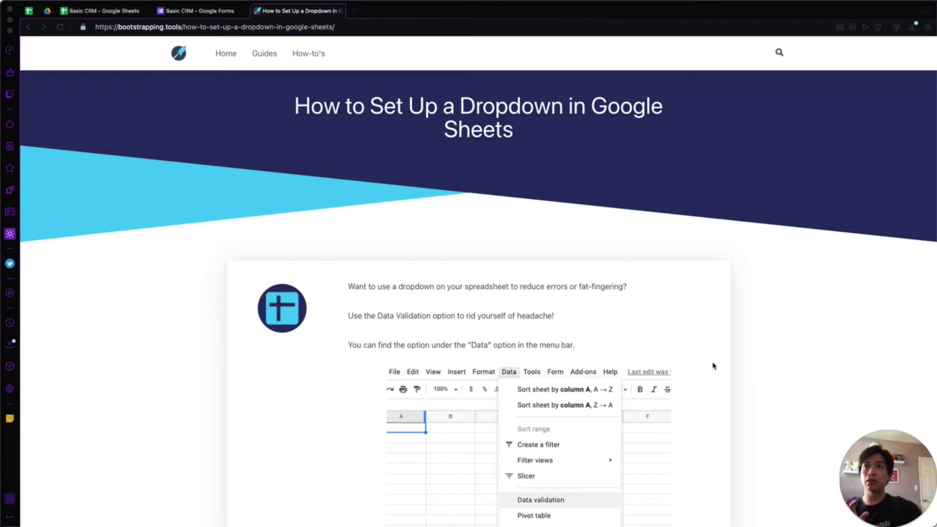
Step: Read through the guide on setting up a Google Sheets dropdown with data validation, down to its finished dropdown example
{"action": "scroll", "coordinate": [712, 366], "scroll_direction": "down", "scroll_amount": 2}
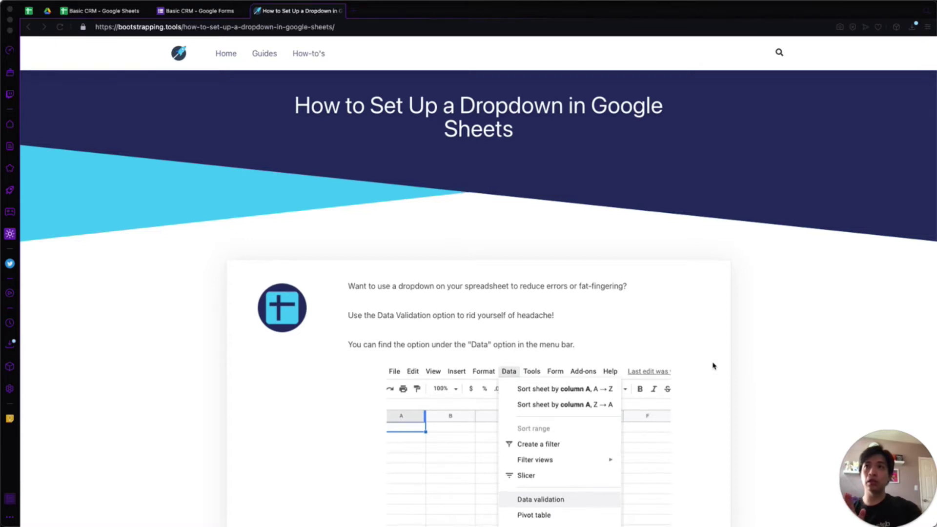
{"action": "scroll", "coordinate": [712, 366], "scroll_direction": "down", "scroll_amount": 5}
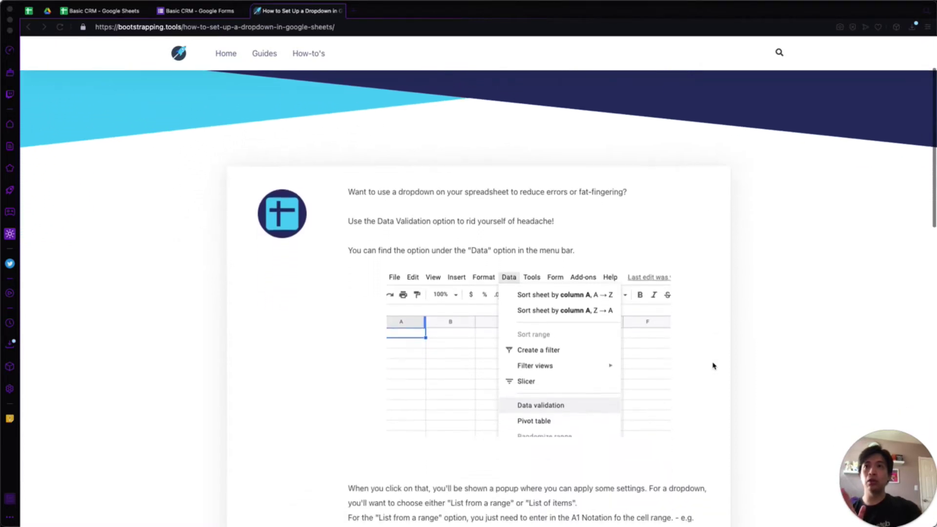
{"action": "scroll", "coordinate": [713, 366], "scroll_direction": "down", "scroll_amount": 6}
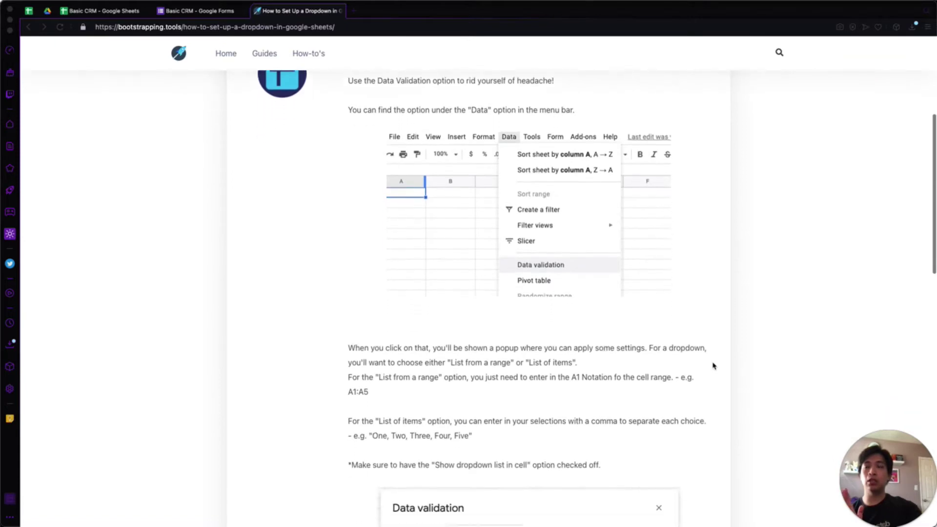
{"action": "scroll", "coordinate": [713, 366], "scroll_direction": "down", "scroll_amount": 11}
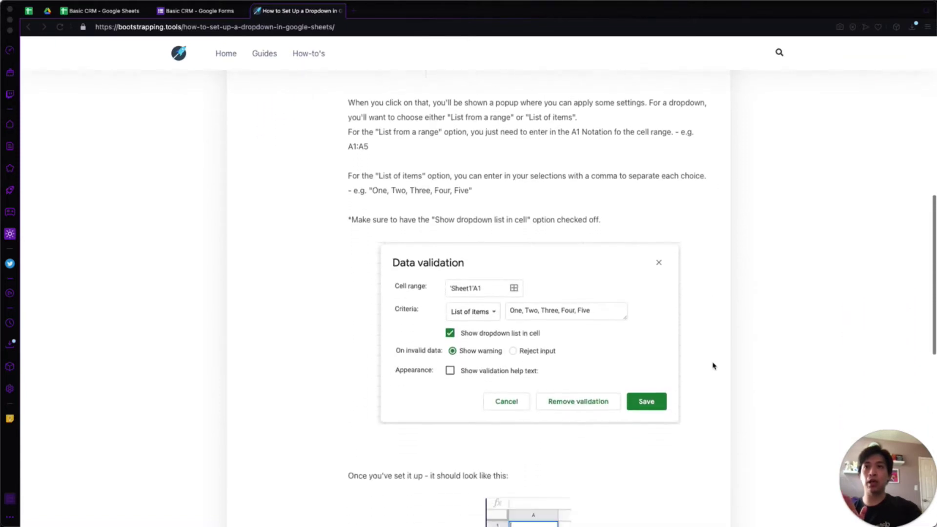
{"action": "scroll", "coordinate": [713, 366], "scroll_direction": "up", "scroll_amount": 20}
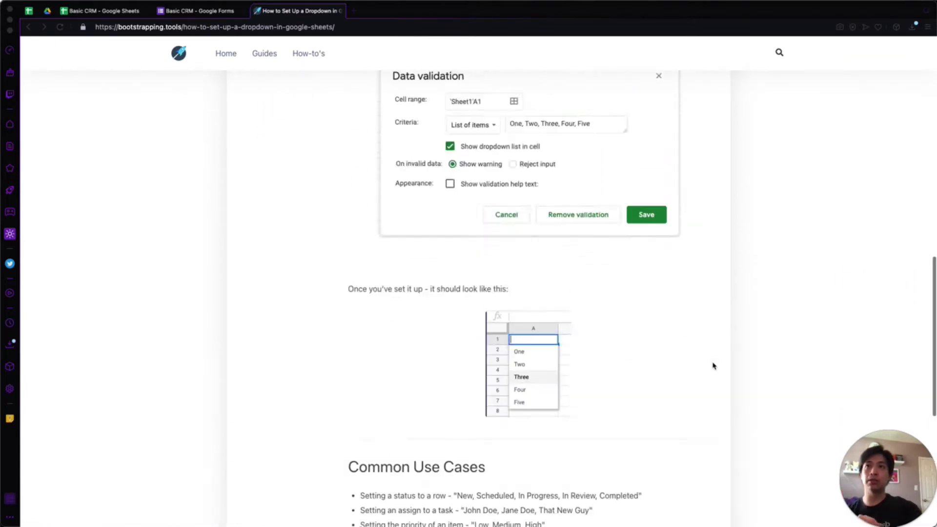
Step: Switch to the Basic CRM spreadsheet and add a "Status" header in cell J1 of the Leads sheet
{"action": "left_click", "coordinate": [117, 13]}
{"action": "left_click", "coordinate": [323, 241]}
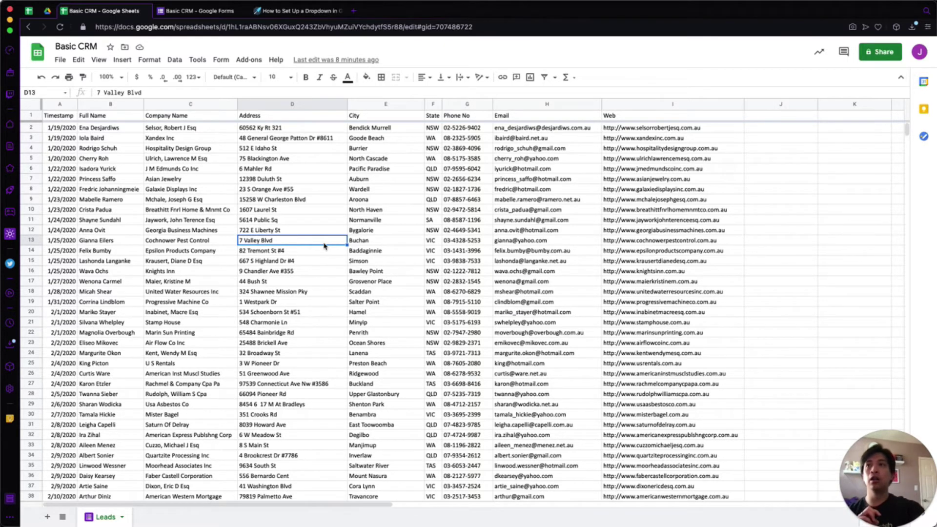
{"action": "left_click", "coordinate": [303, 178]}
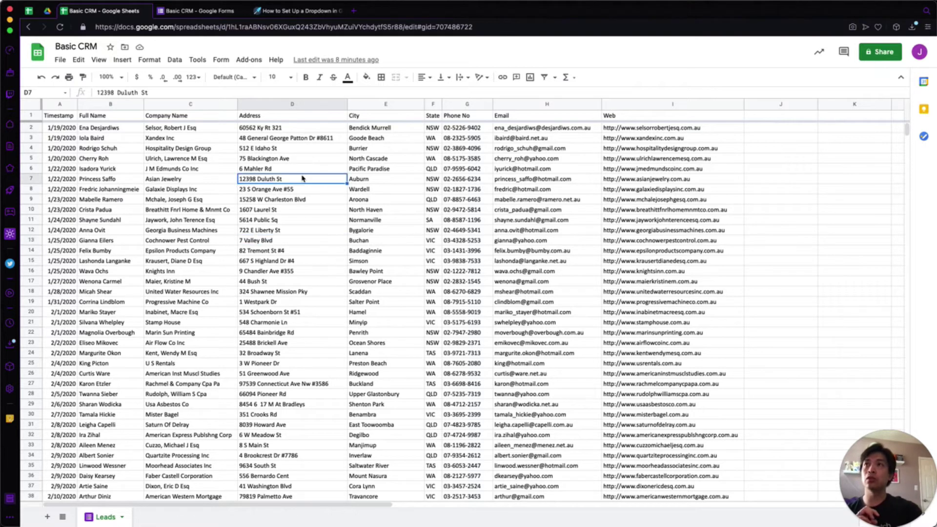
{"action": "left_click", "coordinate": [660, 168]}
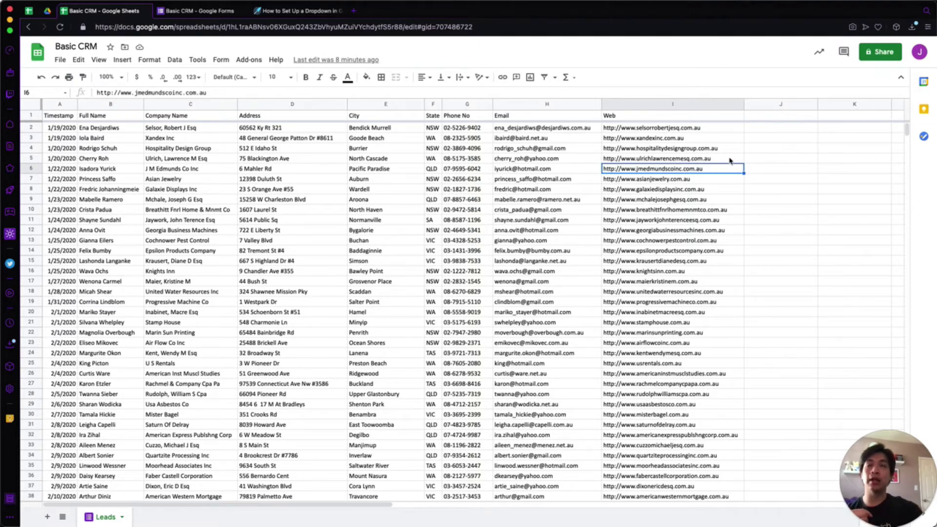
{"action": "left_click", "coordinate": [781, 119]}
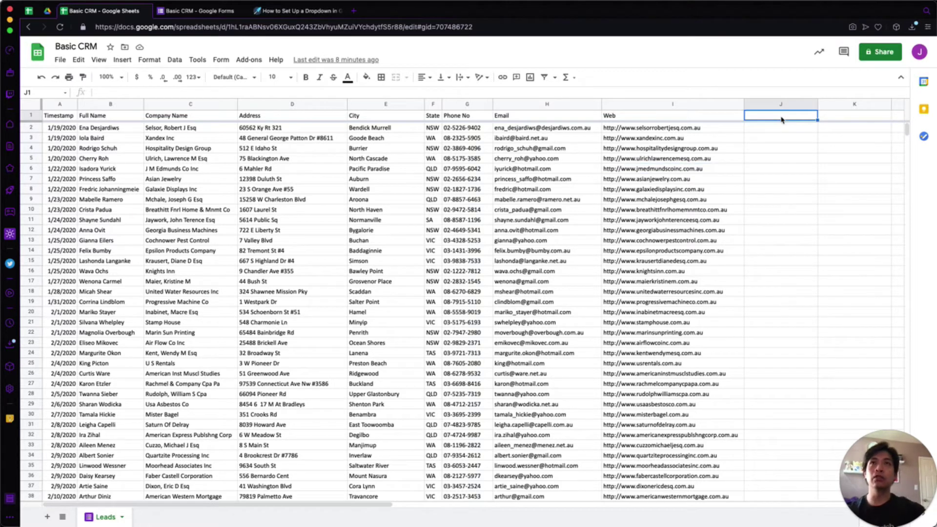
{"action": "type", "text": "Statu"}
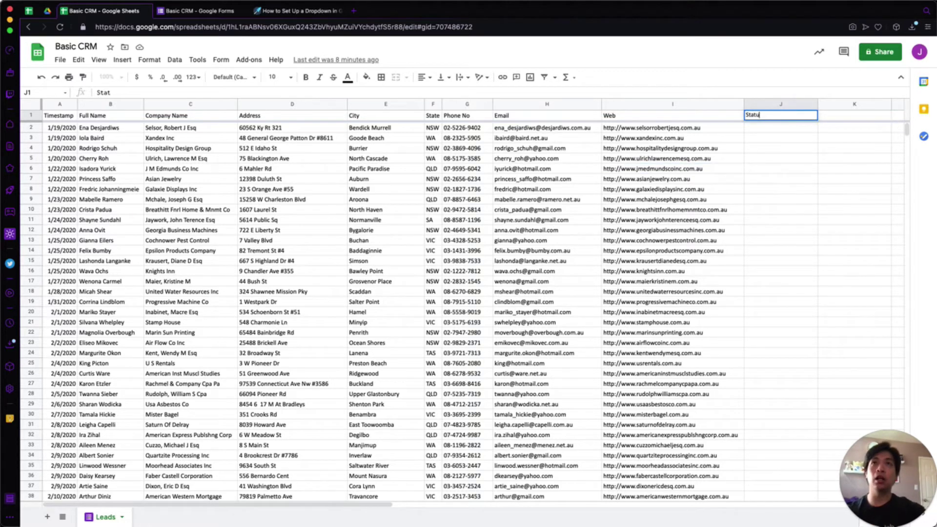
{"action": "key", "text": "Return"}
{"action": "key", "text": "Left"}
{"action": "key", "text": "Left"}
{"action": "key", "text": "Left"}
{"action": "key", "text": "Left"}
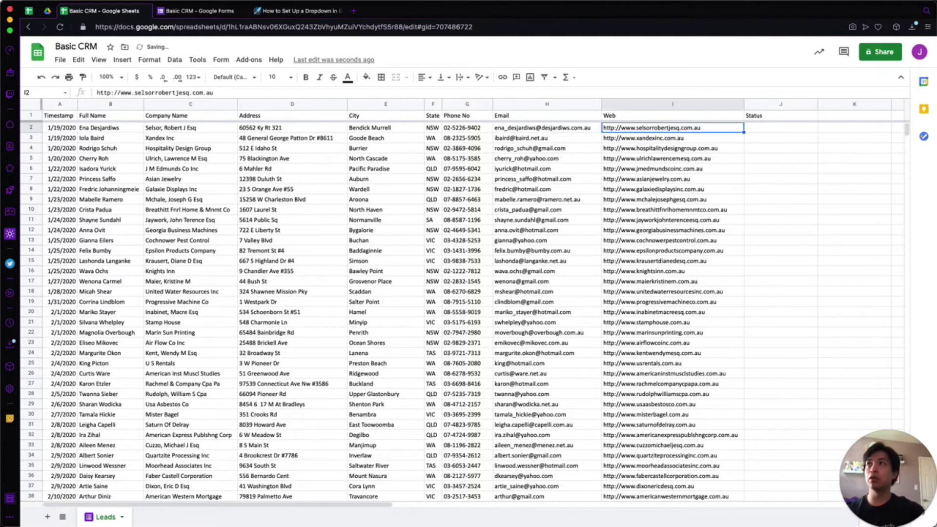
{"action": "key", "text": "Left"}
{"action": "key", "text": "Left"}
{"action": "key", "text": "Left"}
{"action": "key", "text": "Right"}
{"action": "key", "text": "Right"}
{"action": "key", "text": "Right"}
{"action": "key", "text": "Right"}
{"action": "key", "text": "Right"}
{"action": "key", "text": "Right"}
{"action": "key", "text": "Right"}
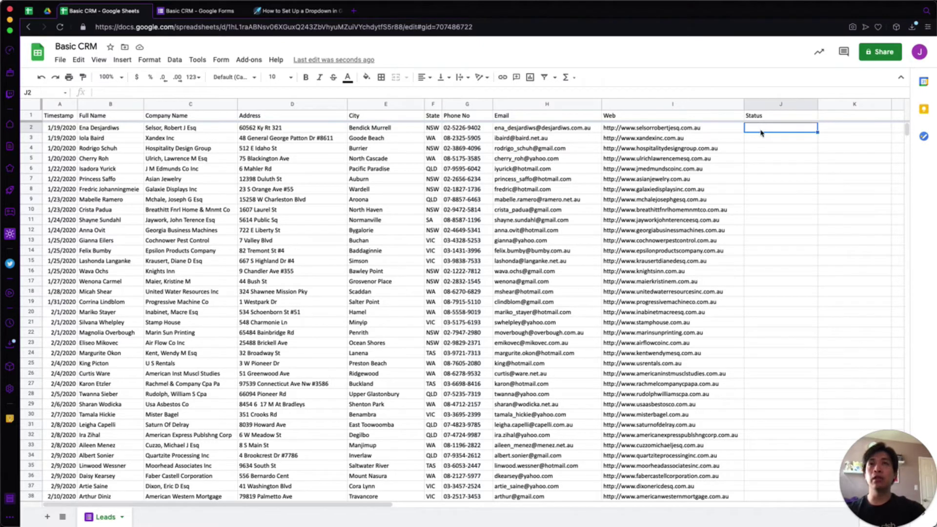
Step: Start a data validation rule for the Status column and set its cell range to J2:J, leaving out the header
{"action": "left_click", "coordinate": [175, 61]}
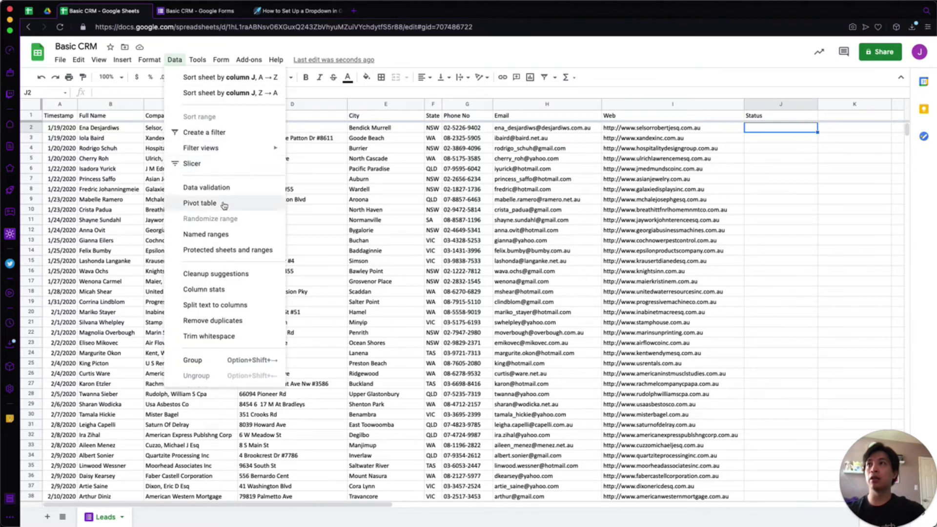
{"action": "left_click", "coordinate": [248, 190]}
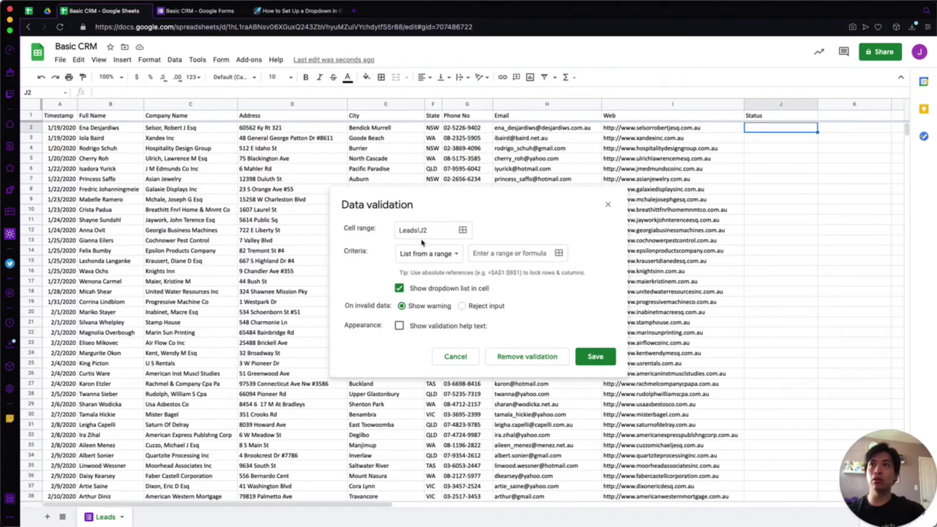
{"action": "left_click_drag", "start_coordinate": [345, 229], "coordinate": [369, 253]}
{"action": "left_click", "coordinate": [361, 254]}
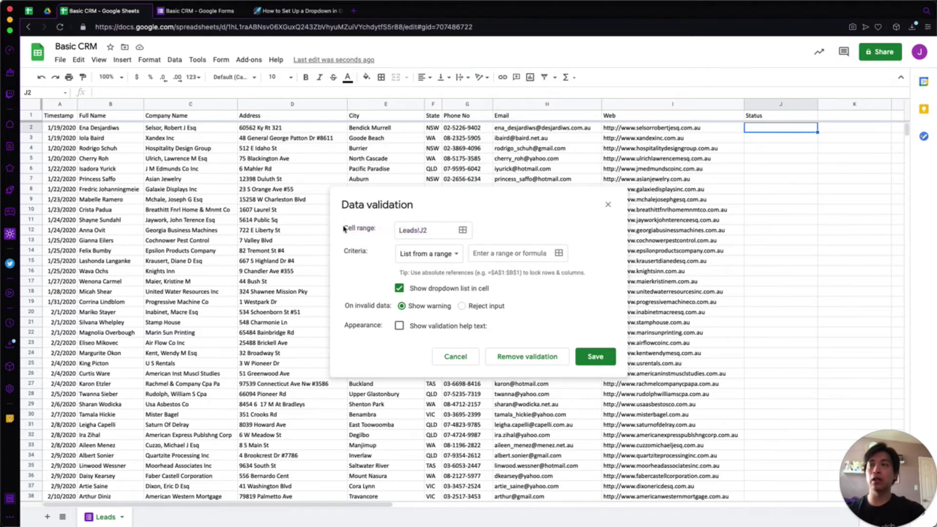
{"action": "left_click", "coordinate": [429, 229]}
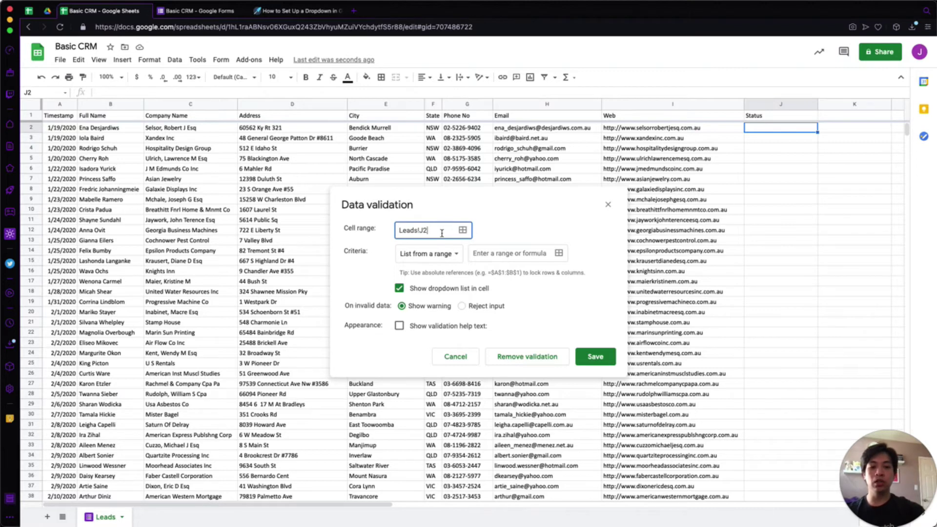
{"action": "type", "text": "J"}
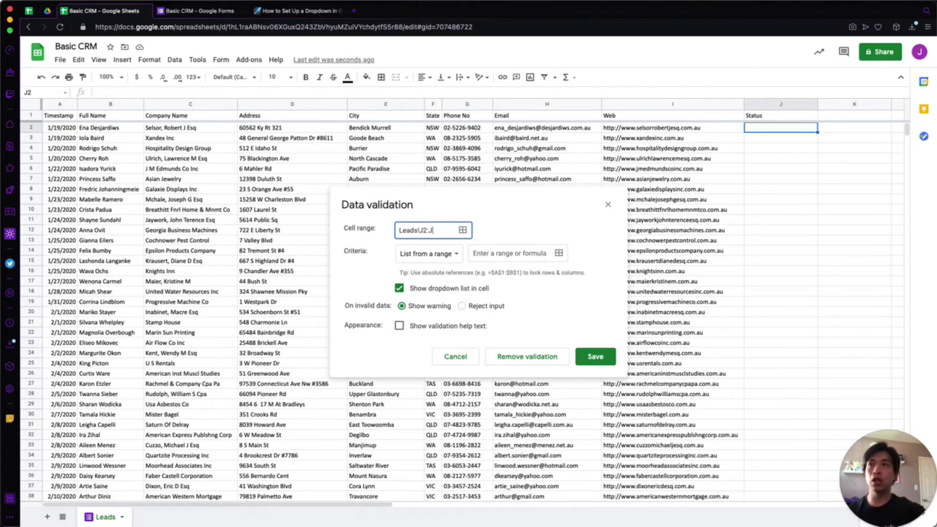
{"action": "left_click", "coordinate": [463, 233]}
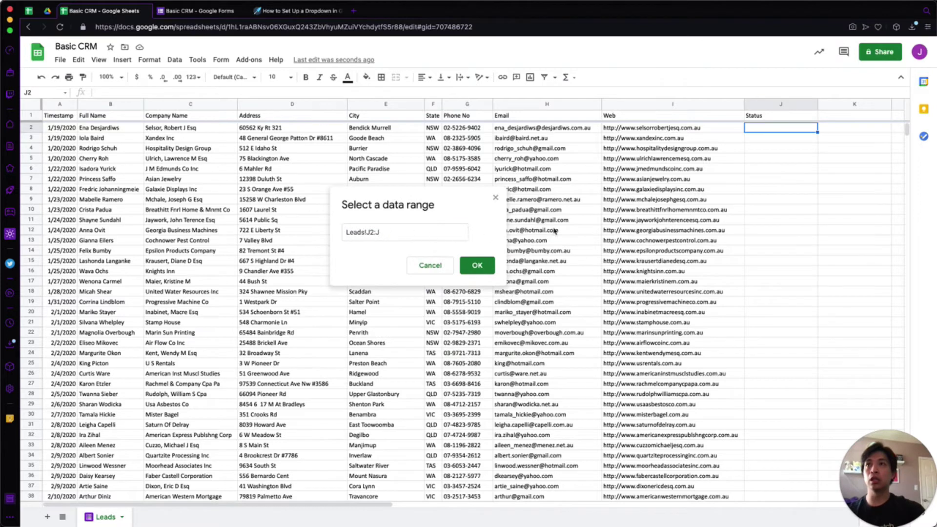
{"action": "left_click", "coordinate": [781, 104]}
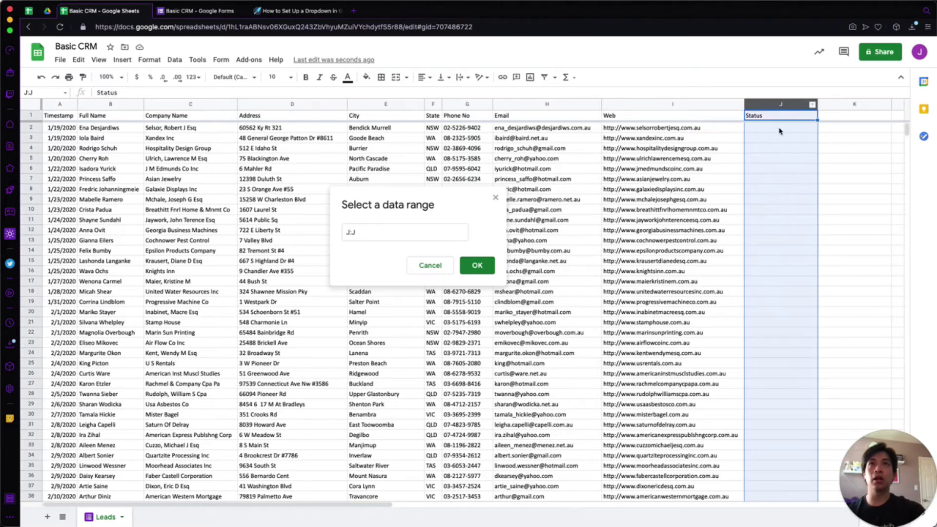
{"action": "left_click", "coordinate": [369, 232]}
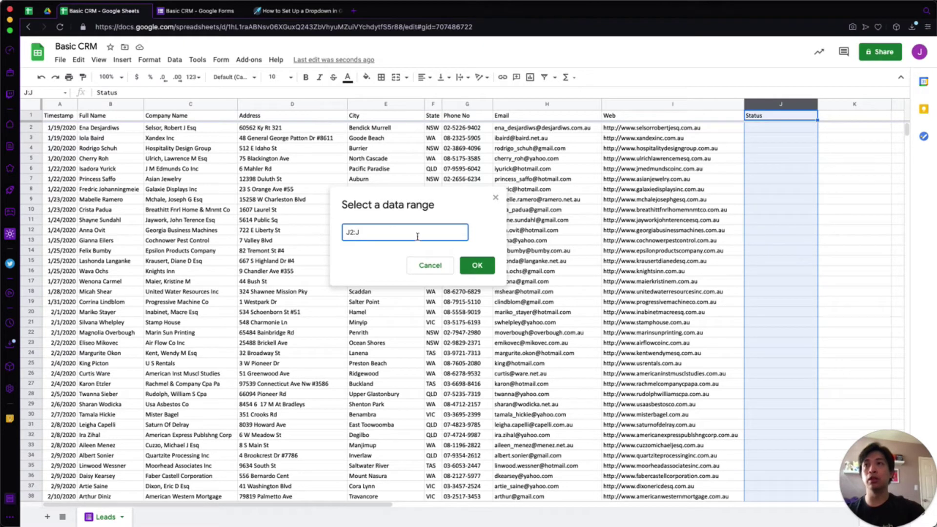
{"action": "left_click", "coordinate": [477, 265]}
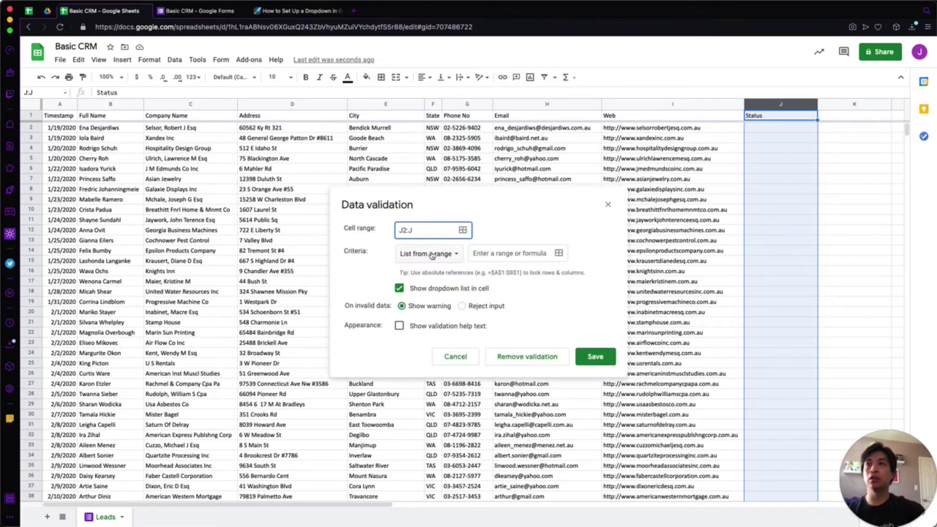
Step: Set the validation criteria to a list of items with "New, In Progress, Closed" and save the rule
{"action": "left_click", "coordinate": [430, 254]}
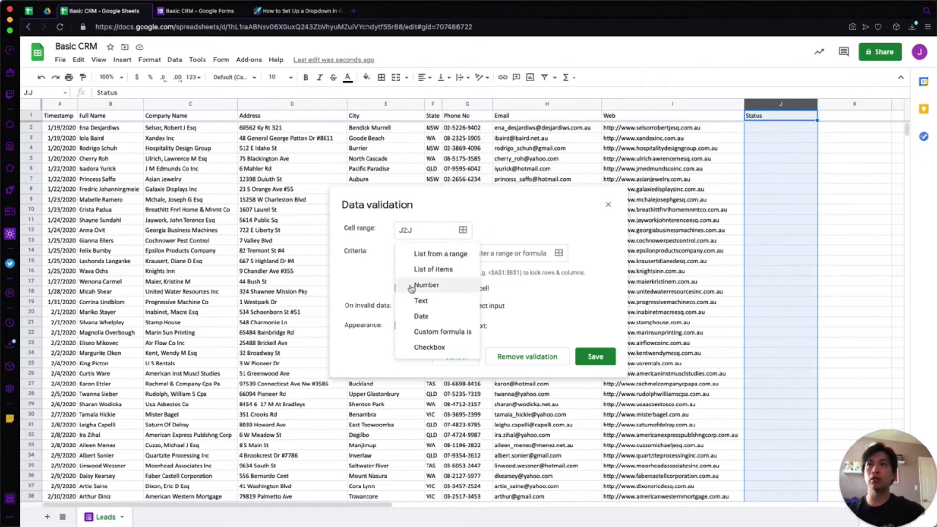
{"action": "left_click", "coordinate": [432, 269]}
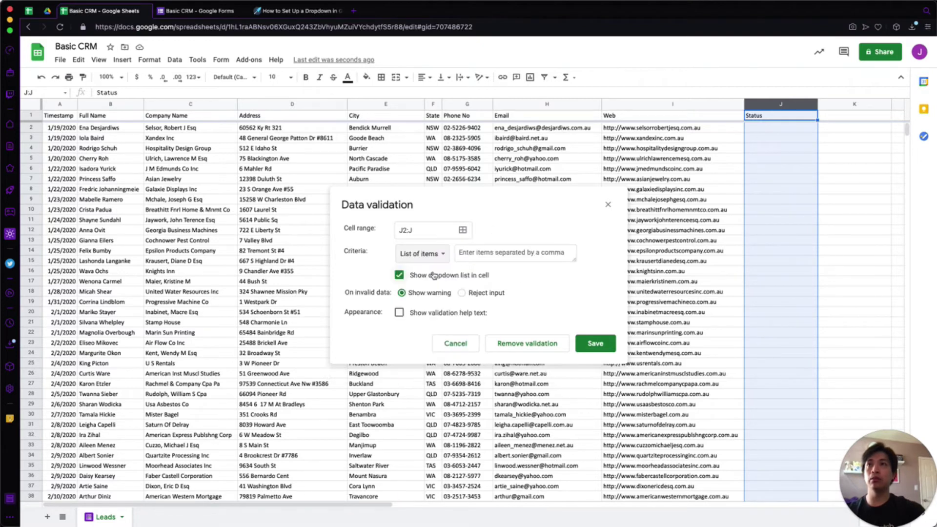
{"action": "left_click", "coordinate": [496, 250]}
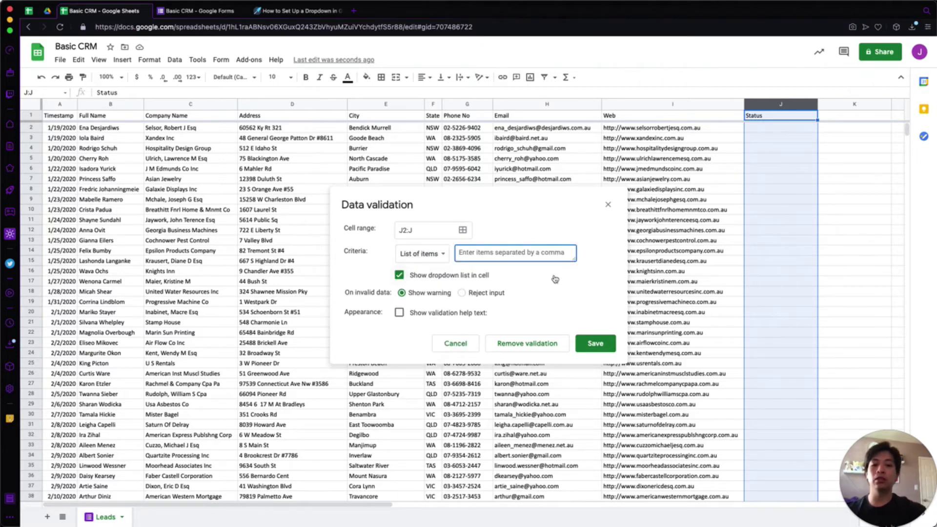
{"action": "type", "text": "New"}
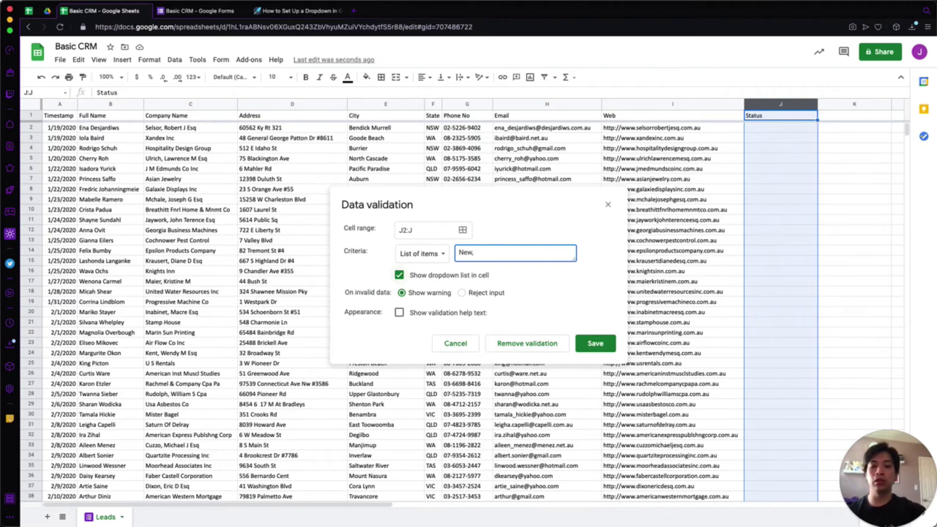
{"action": "type", "text": ", In Progress, Closed"}
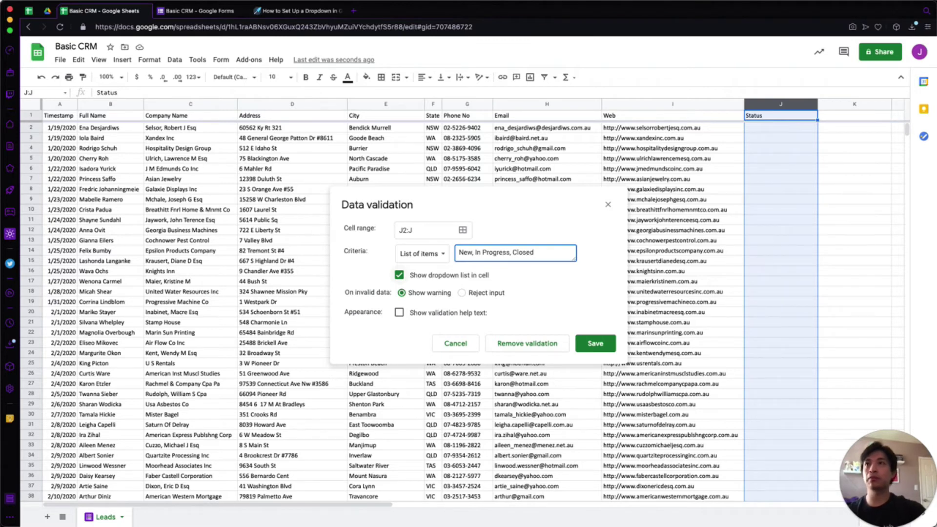
{"action": "left_click", "coordinate": [586, 288]}
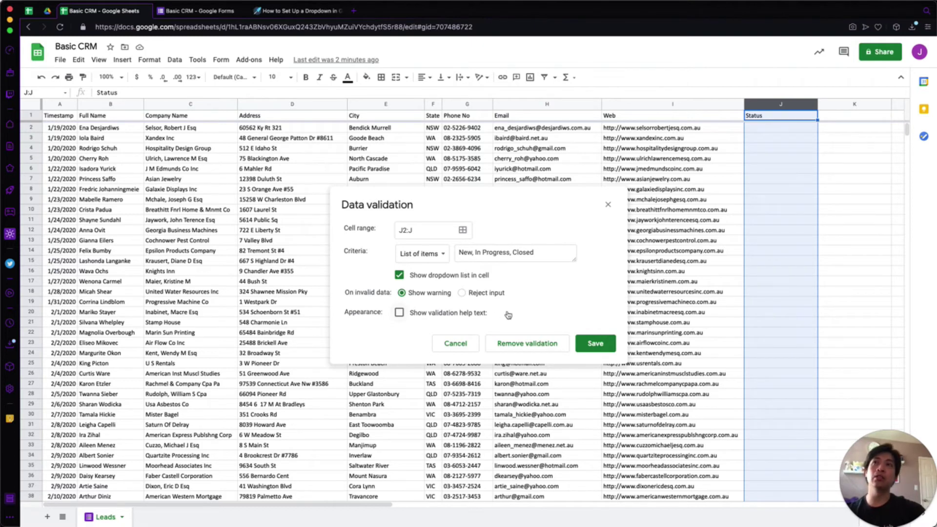
{"action": "left_click", "coordinate": [592, 344]}
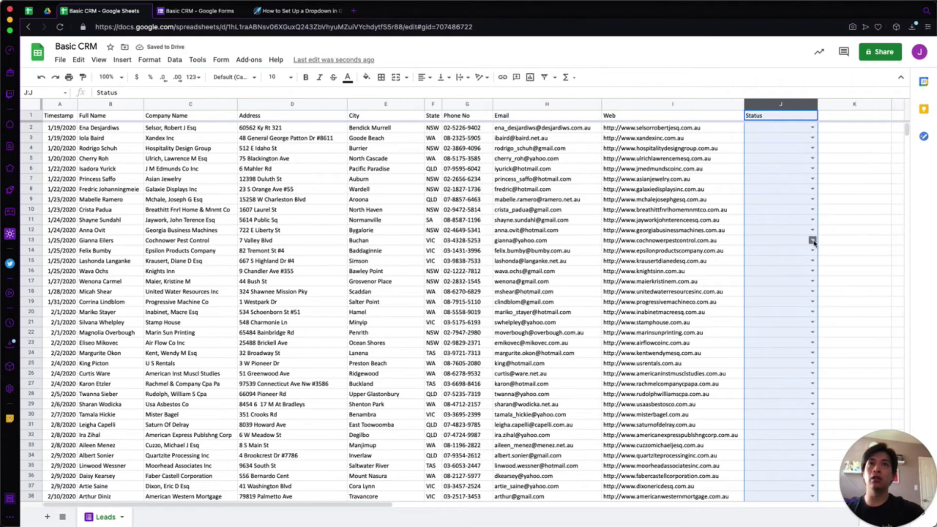
Step: Check that the dropdown runs down the Status column and view the options offered in cell J2
{"action": "left_click", "coordinate": [782, 271]}
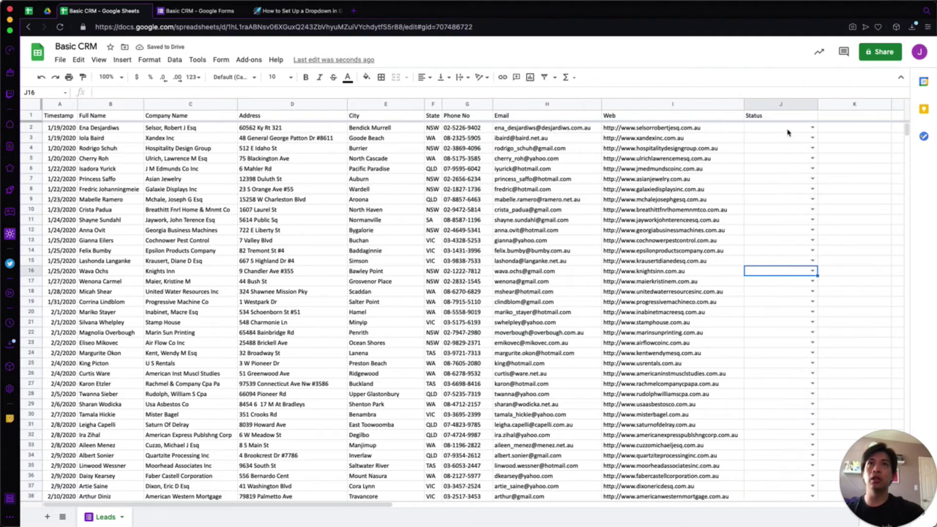
{"action": "left_click", "coordinate": [775, 129]}
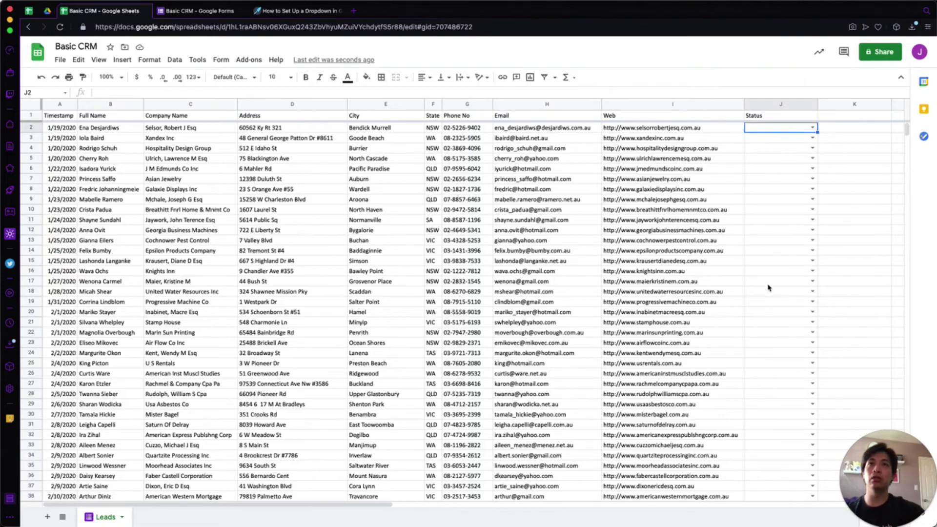
{"action": "scroll", "coordinate": [767, 288], "scroll_direction": "down", "scroll_amount": 15}
{"action": "scroll", "coordinate": [767, 288], "scroll_direction": "down", "scroll_amount": 12}
{"action": "left_click", "coordinate": [775, 363]}
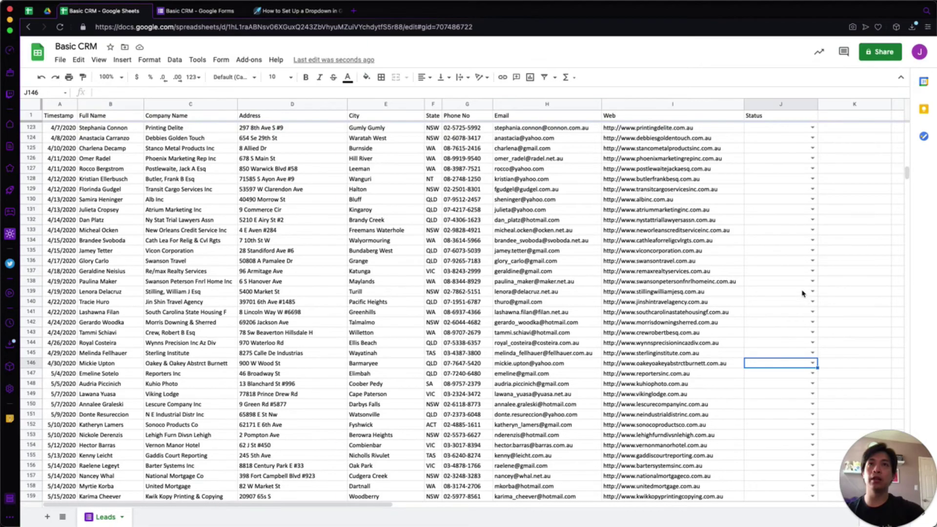
{"action": "scroll", "coordinate": [800, 293], "scroll_direction": "up", "scroll_amount": 20}
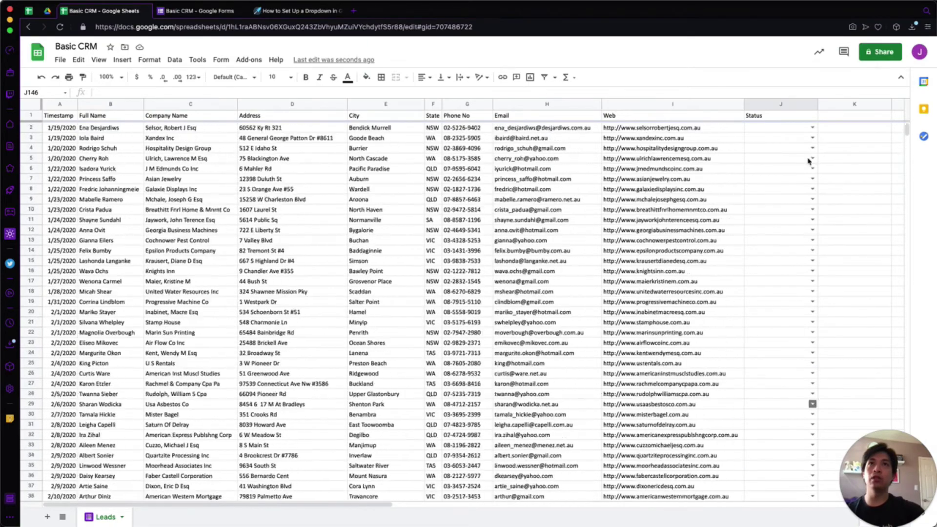
{"action": "left_click", "coordinate": [813, 127]}
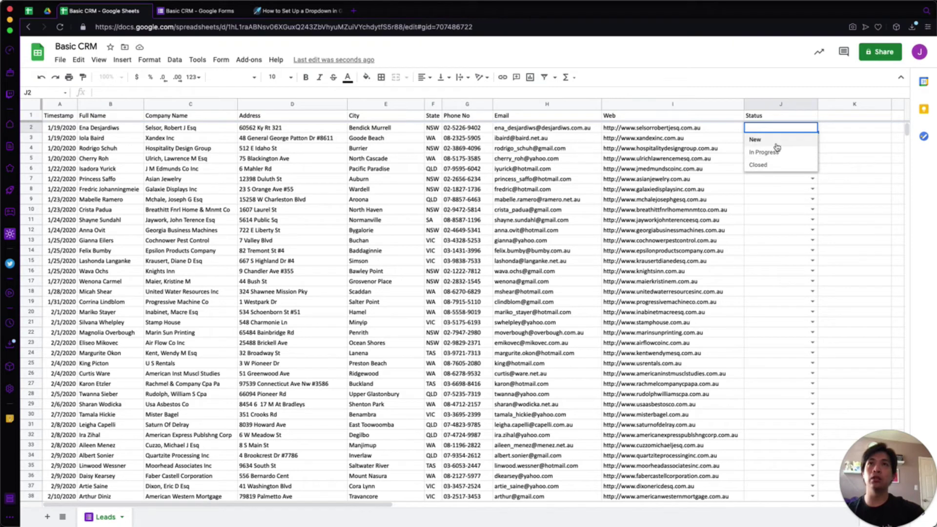
{"action": "left_click", "coordinate": [767, 190]}
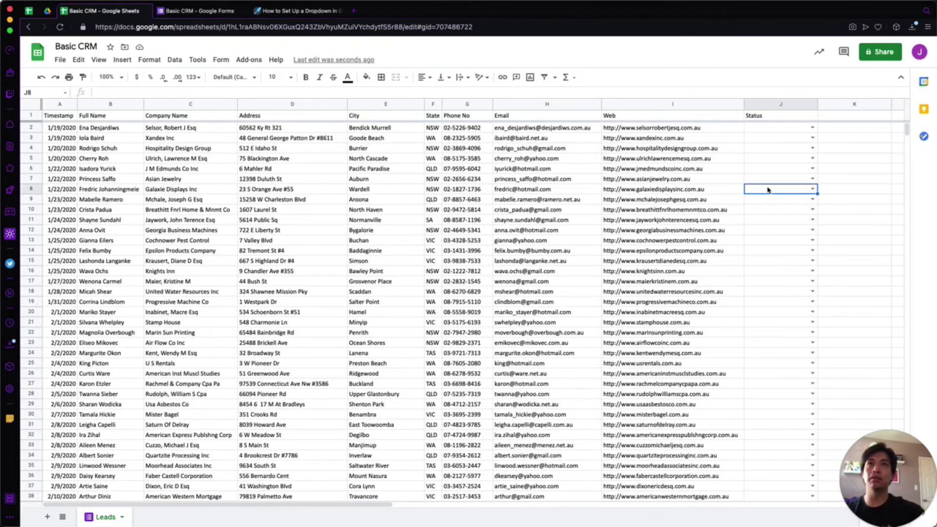
{"action": "left_click", "coordinate": [780, 129]}
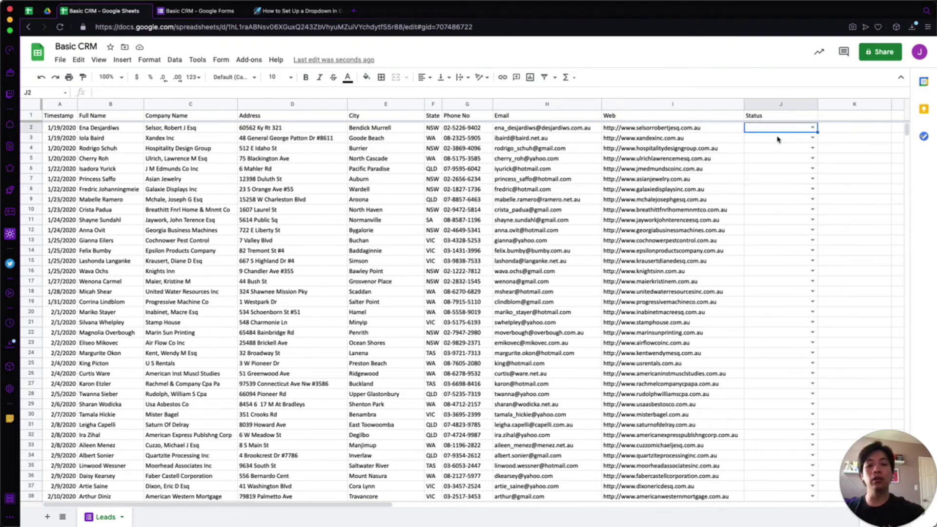
Step: Try filtering the Status options in cell J2 with "Ne" and "Prog", and set the cell to "Closed"
{"action": "type", "text": "Ne"}
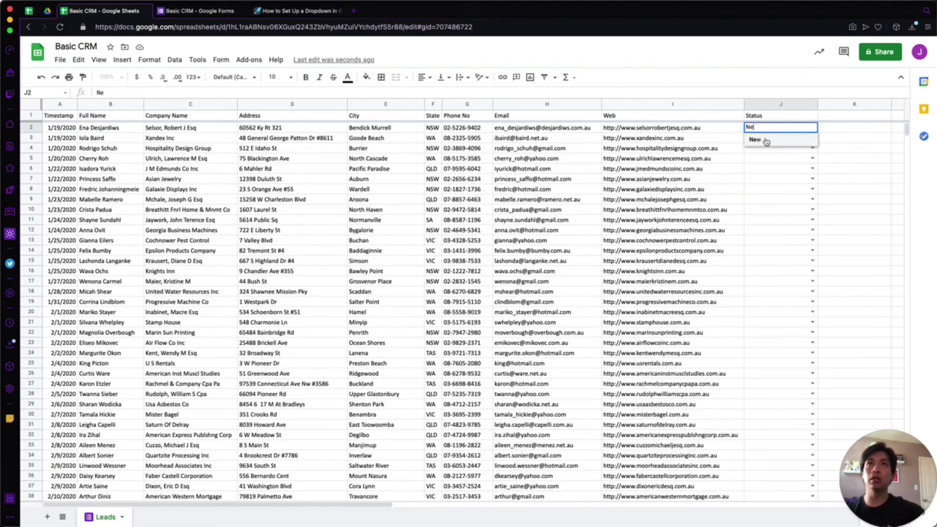
{"action": "key", "text": "BackSpace"}
{"action": "key", "text": "BackSpace"}
{"action": "type", "text": "Prog"}
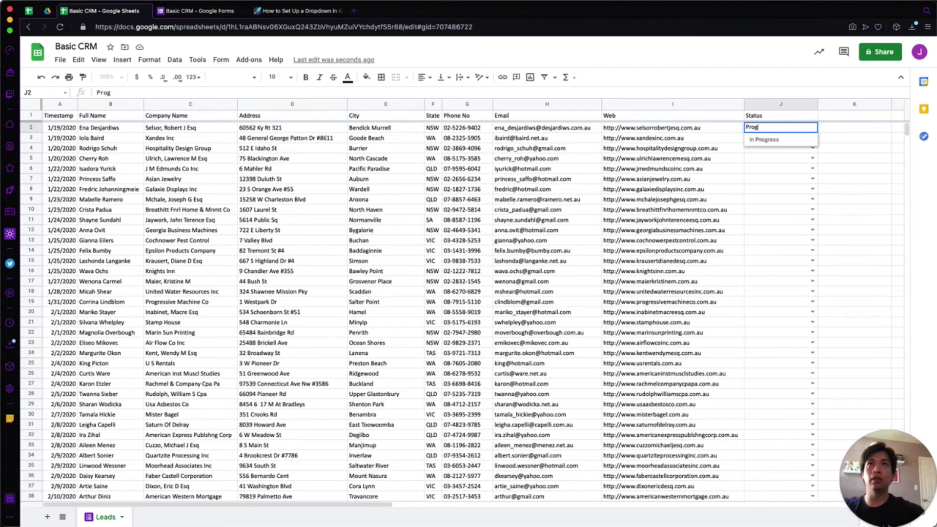
{"action": "key", "text": "BackSpace"}
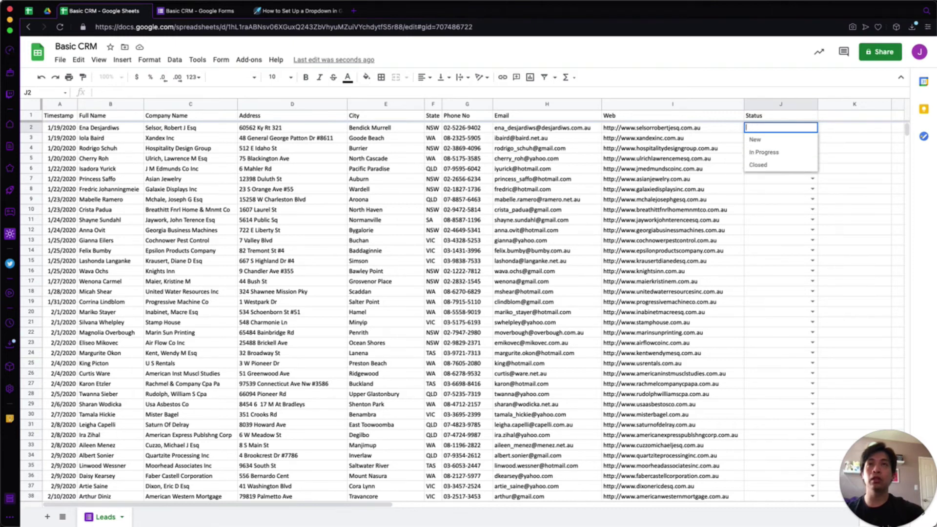
{"action": "type", "text": "sed"}
{"action": "key", "text": "BackSpace"}
{"action": "type", "text": "C"}
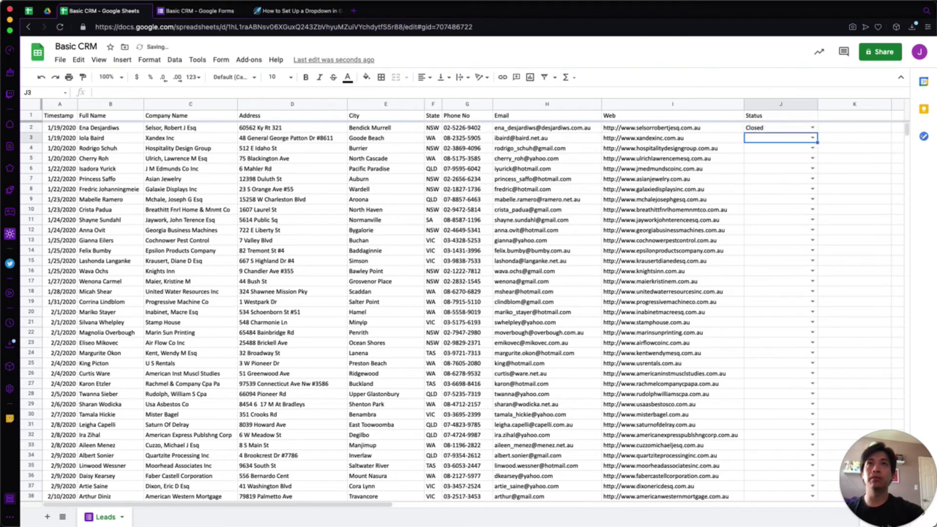
Step: Enter the unlisted value "Lost" in cell J3 of the Status column and inspect the cell's validation note
{"action": "left_click", "coordinate": [779, 139]}
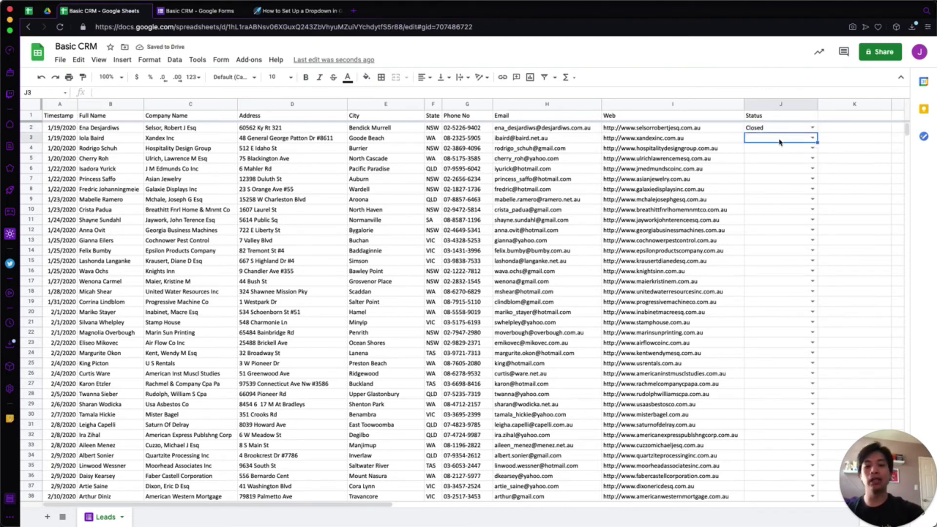
{"action": "type", "text": "Lost"}
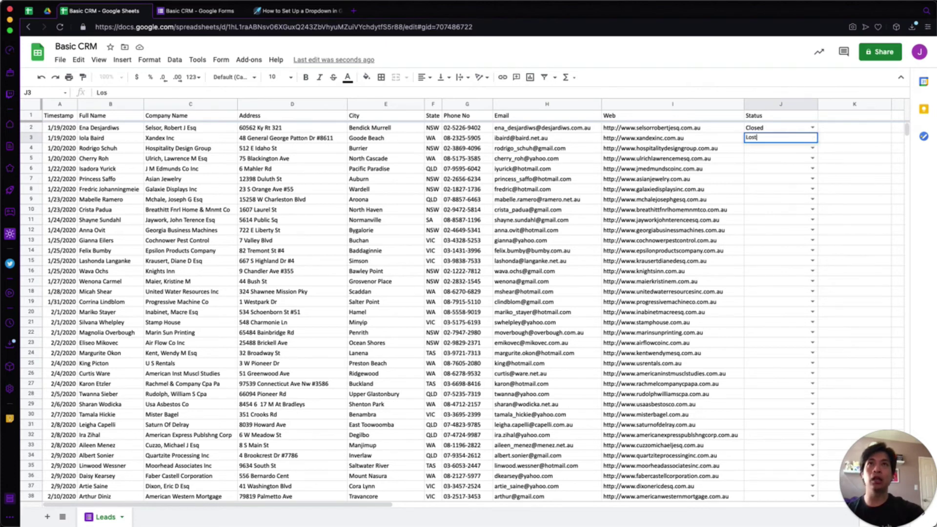
{"action": "key", "text": "Return"}
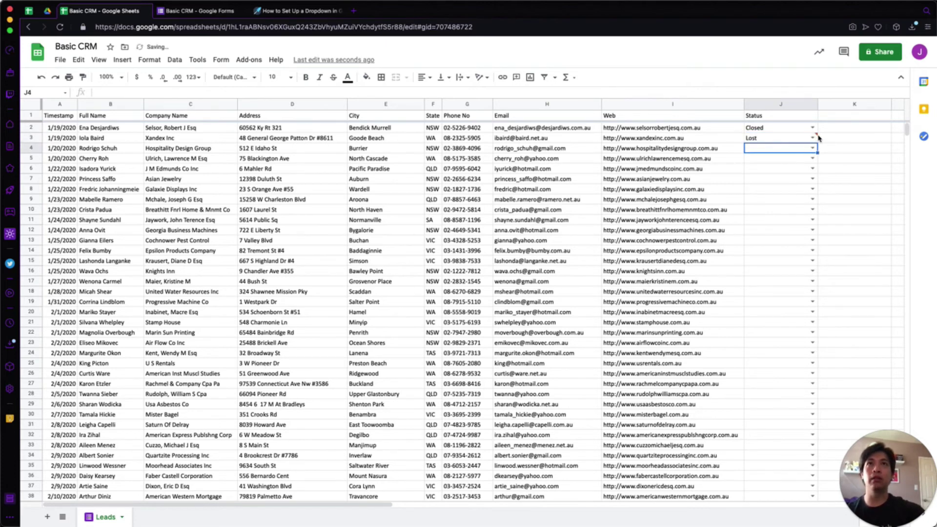
{"action": "mouse_move", "coordinate": [815, 137]}
{"action": "left_click", "coordinate": [779, 138]}
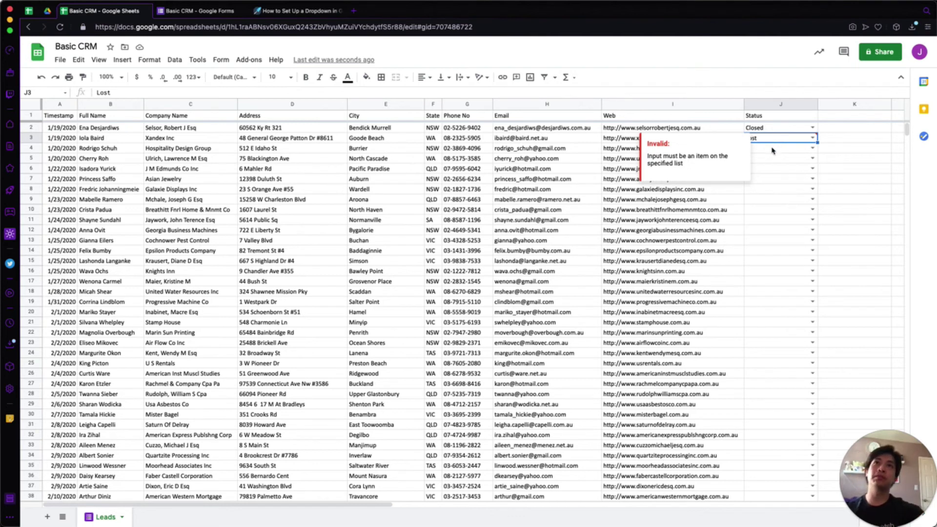
{"action": "left_click", "coordinate": [773, 148]}
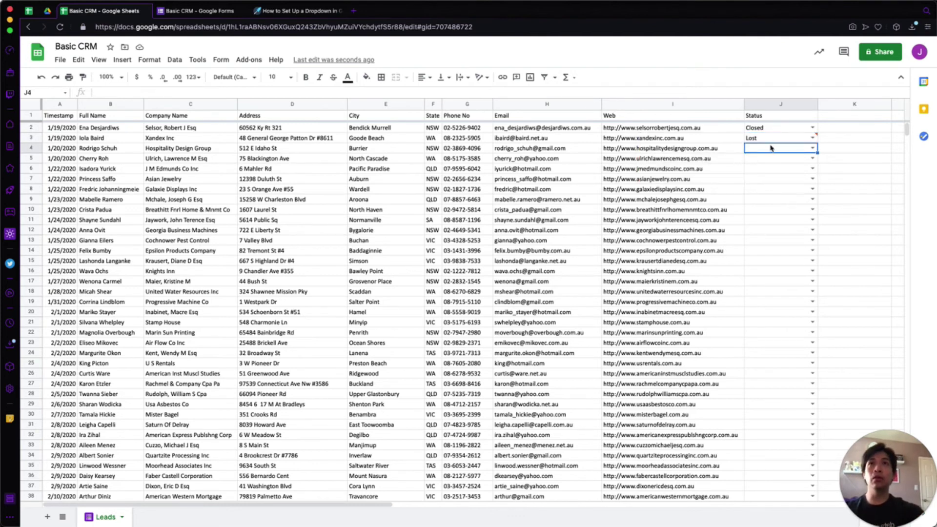